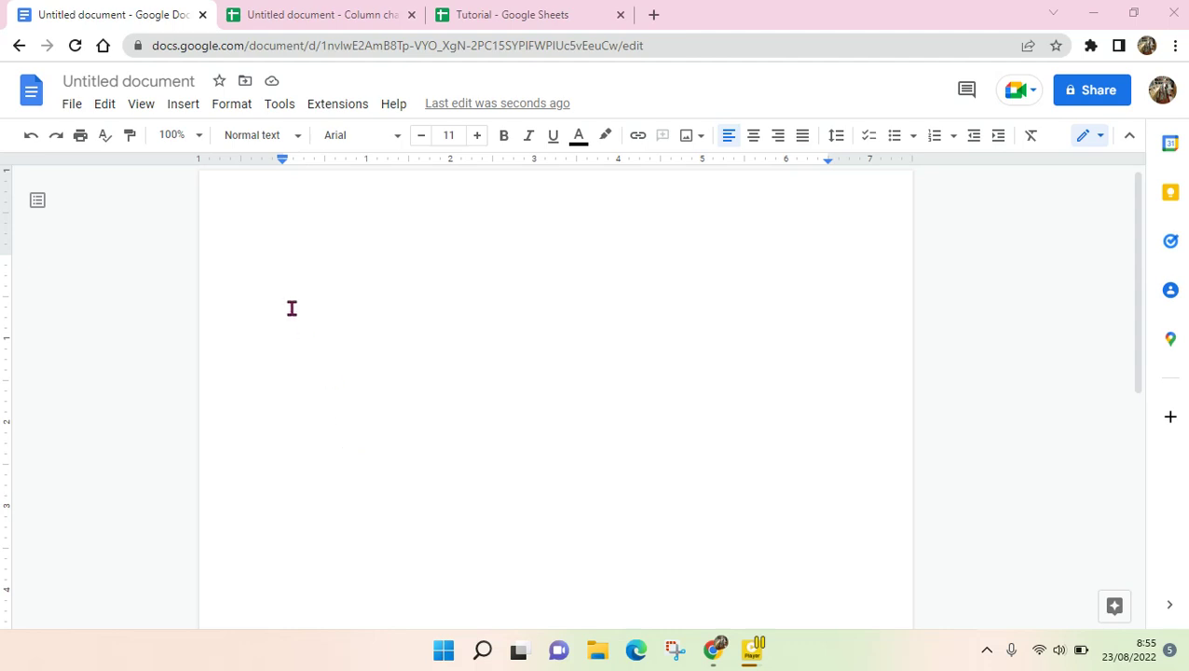
- Insert a new pie chart into the blank document
{"action": "left_click", "coordinate": [189, 109]}
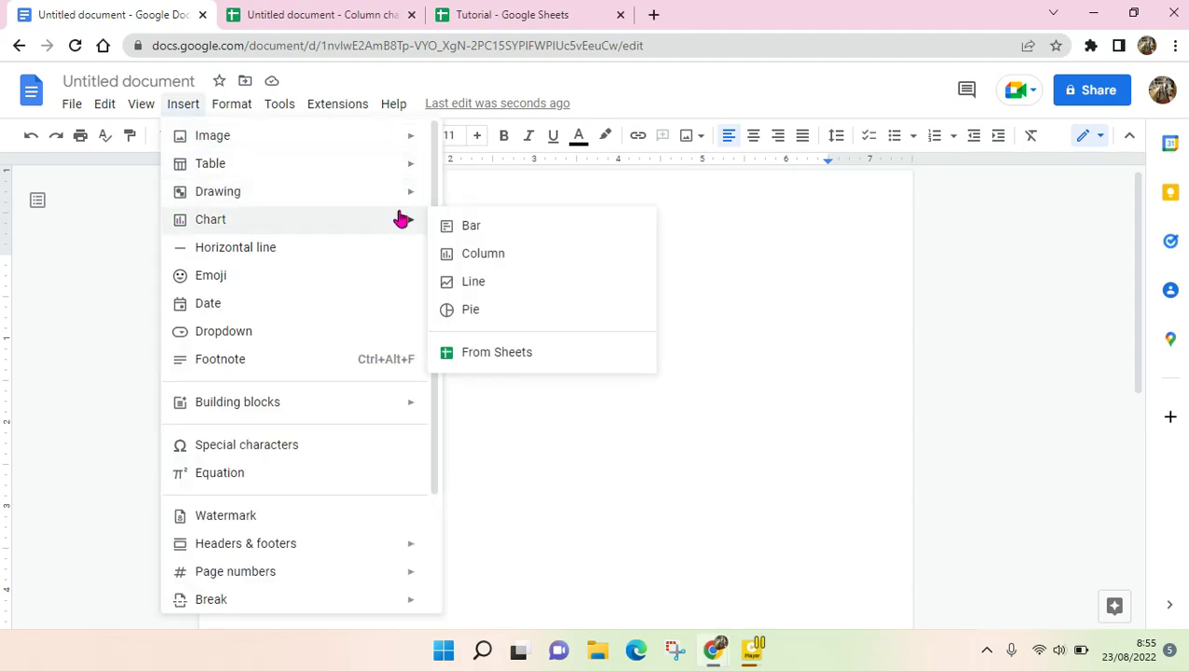
{"action": "mouse_move", "coordinate": [399, 199]}
{"action": "mouse_move", "coordinate": [407, 237]}
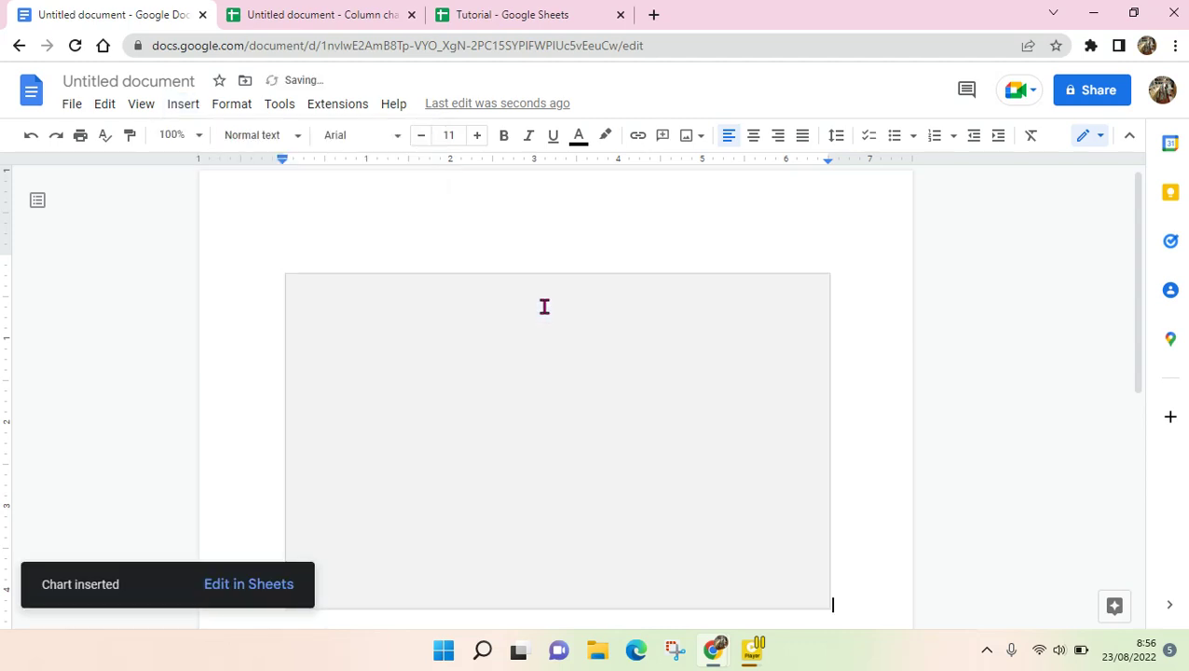
{"action": "scroll", "coordinate": [545, 307], "scroll_direction": "down", "scroll_amount": 2}
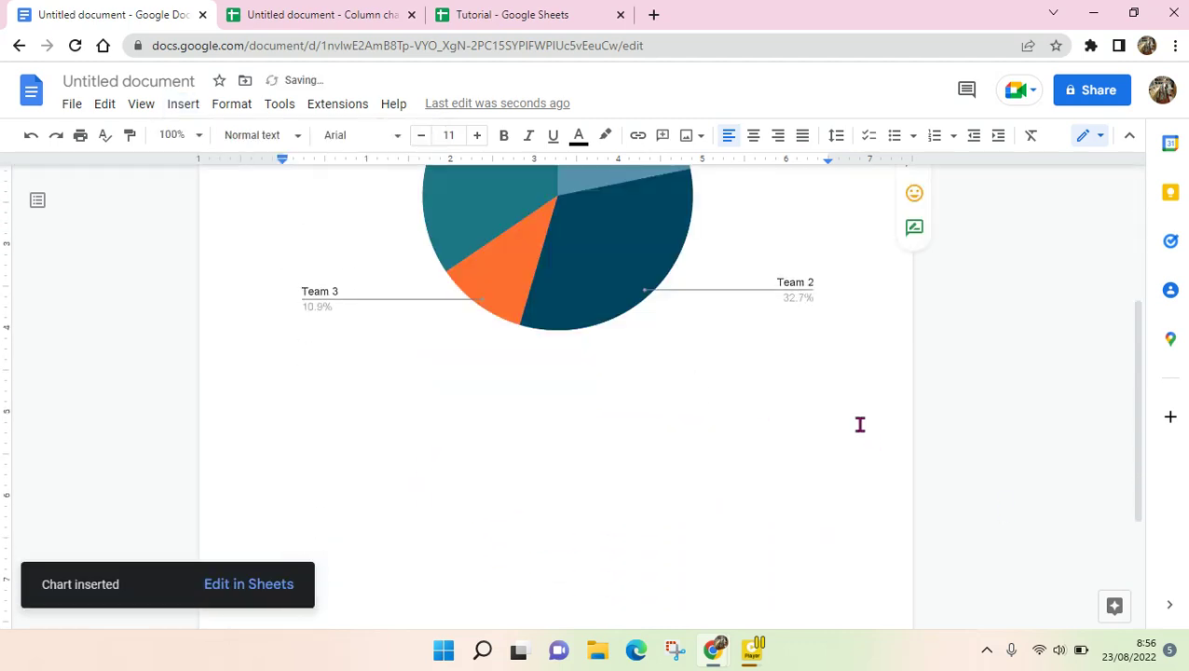
- Open the source spreadsheet linked to the inserted pie chart
{"action": "left_click", "coordinate": [731, 342]}
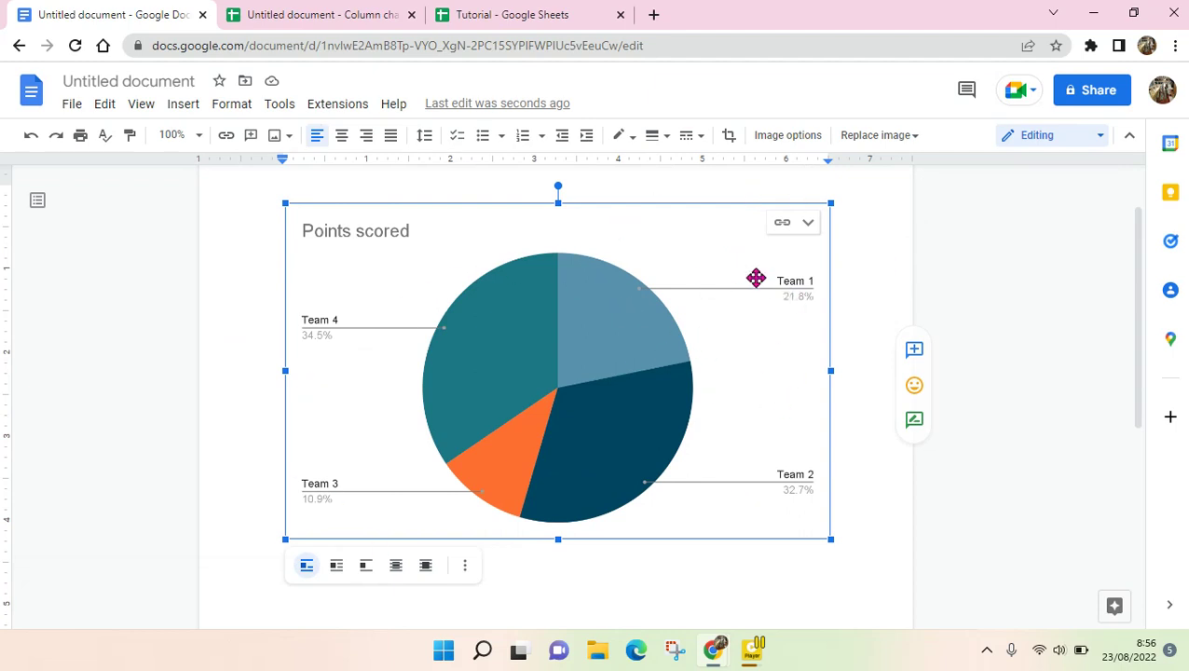
{"action": "left_click", "coordinate": [809, 224]}
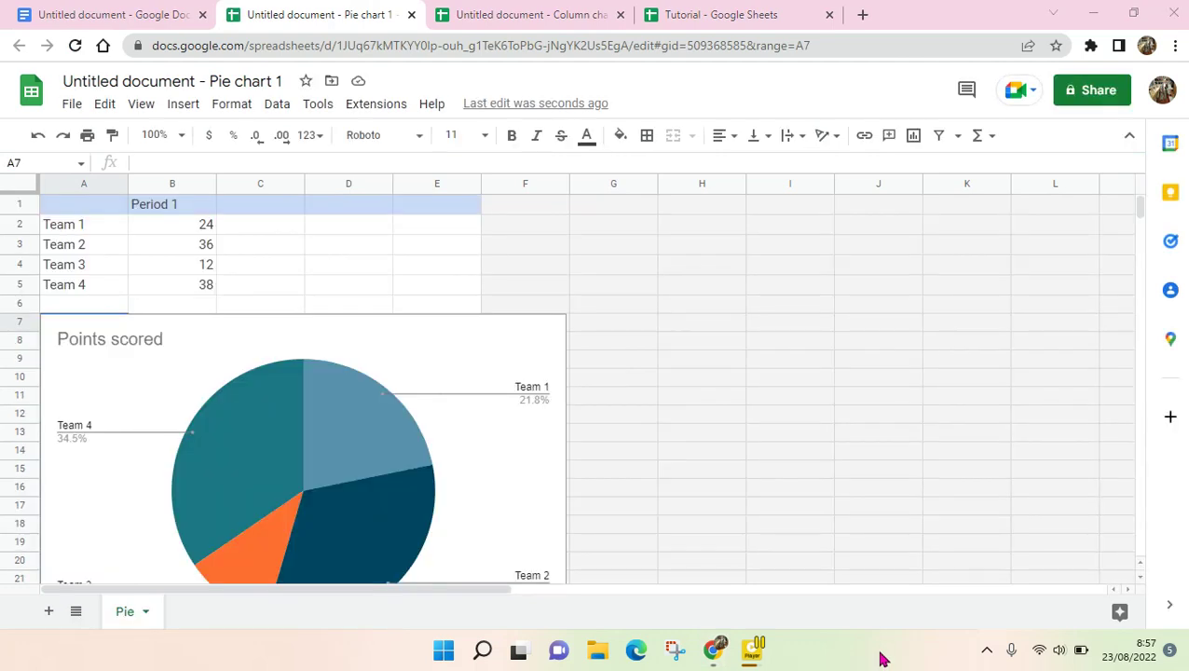
{"action": "left_click", "coordinate": [409, 494]}
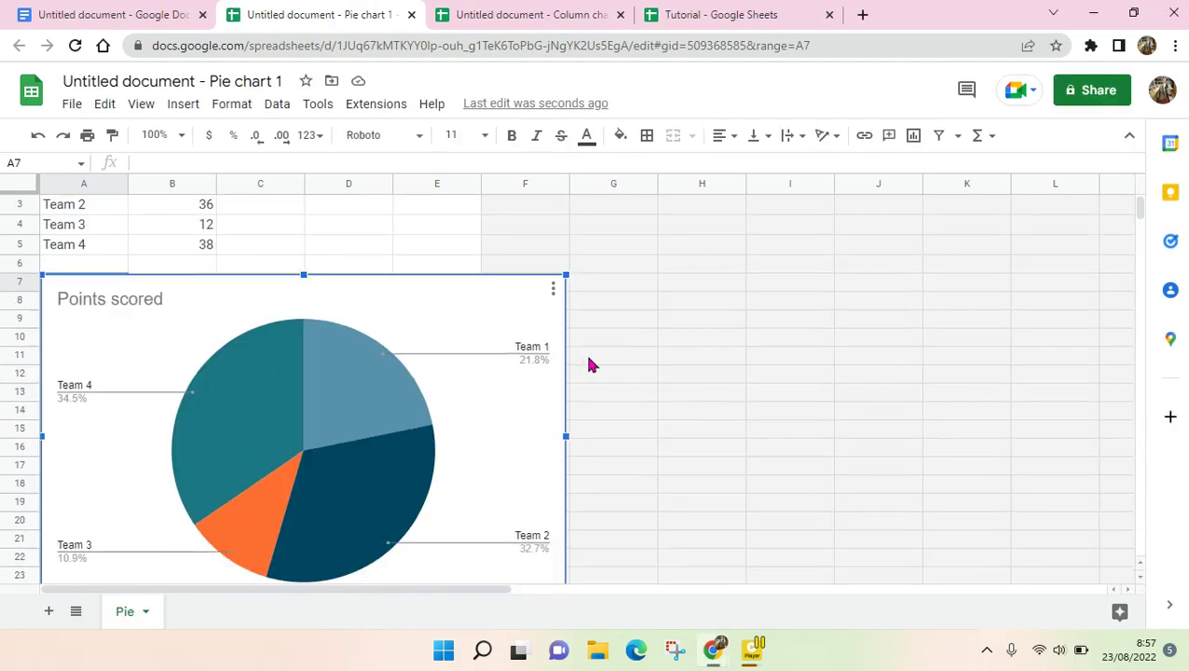
{"action": "scroll", "coordinate": [320, 226], "scroll_direction": "up", "scroll_amount": 1}
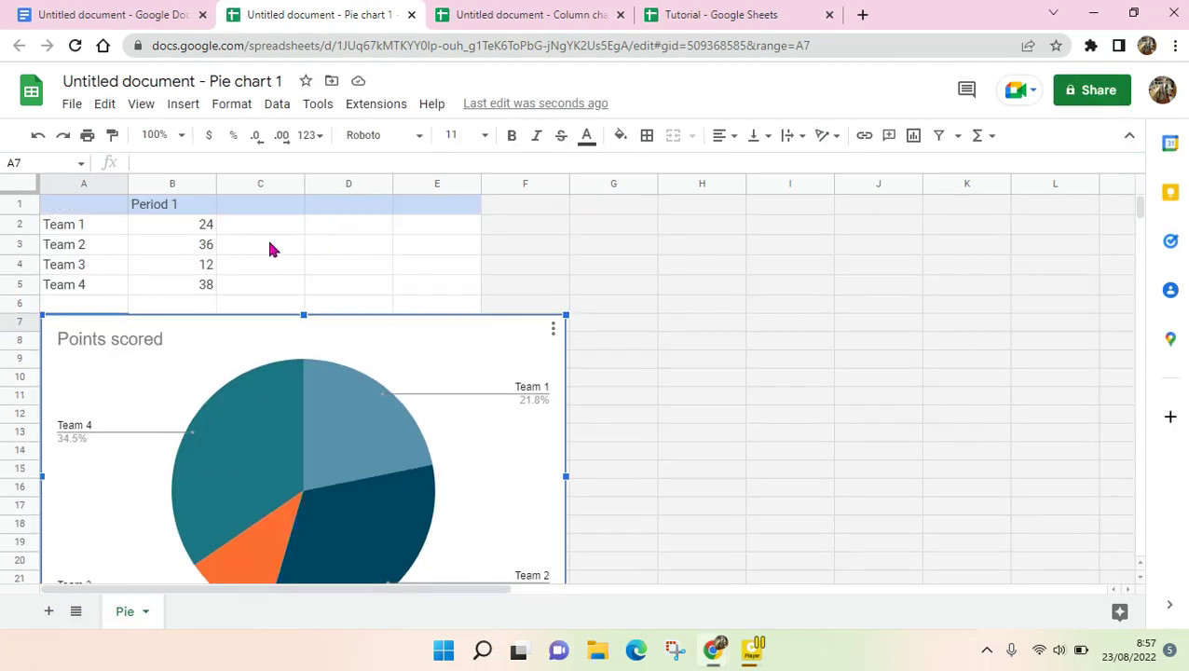
- Delete the entire Team 4 row from the pie chart's data table
{"action": "left_click", "coordinate": [191, 291]}
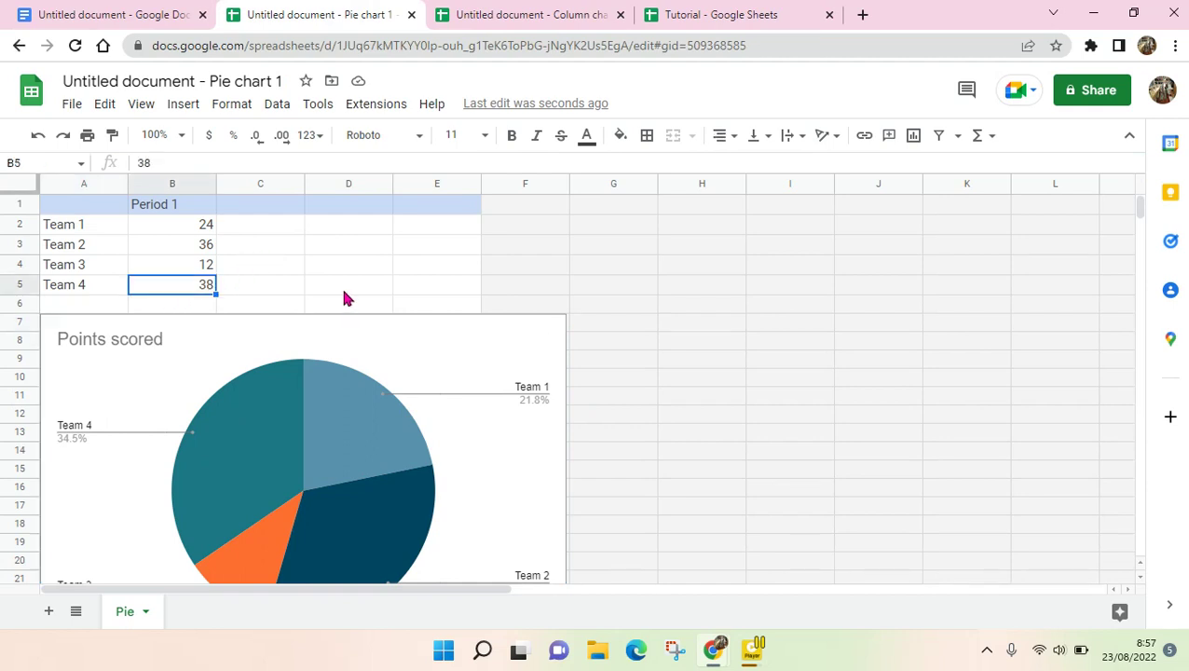
{"action": "left_click", "coordinate": [278, 266]}
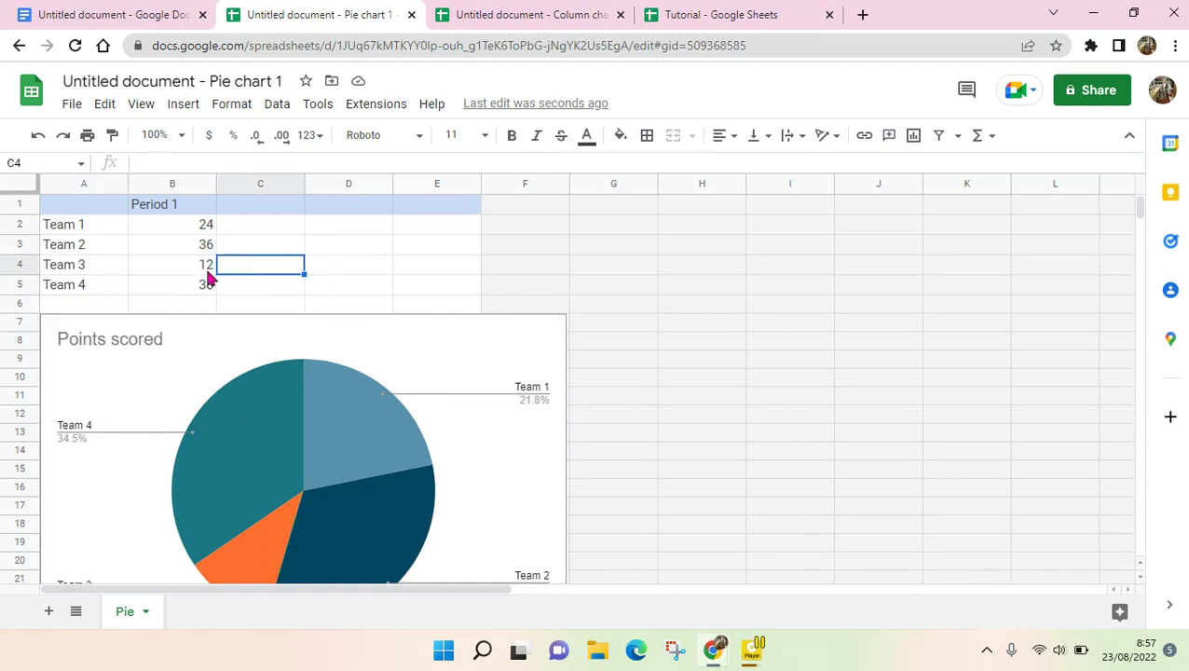
{"action": "left_click", "coordinate": [22, 283]}
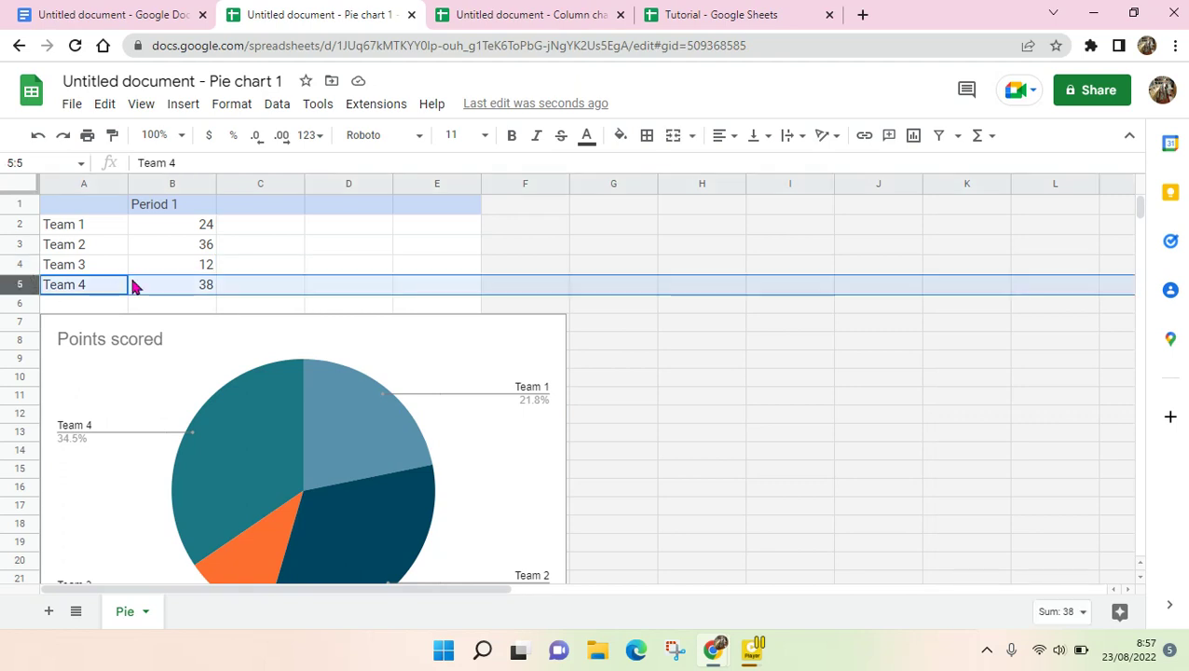
{"action": "right_click", "coordinate": [34, 289]}
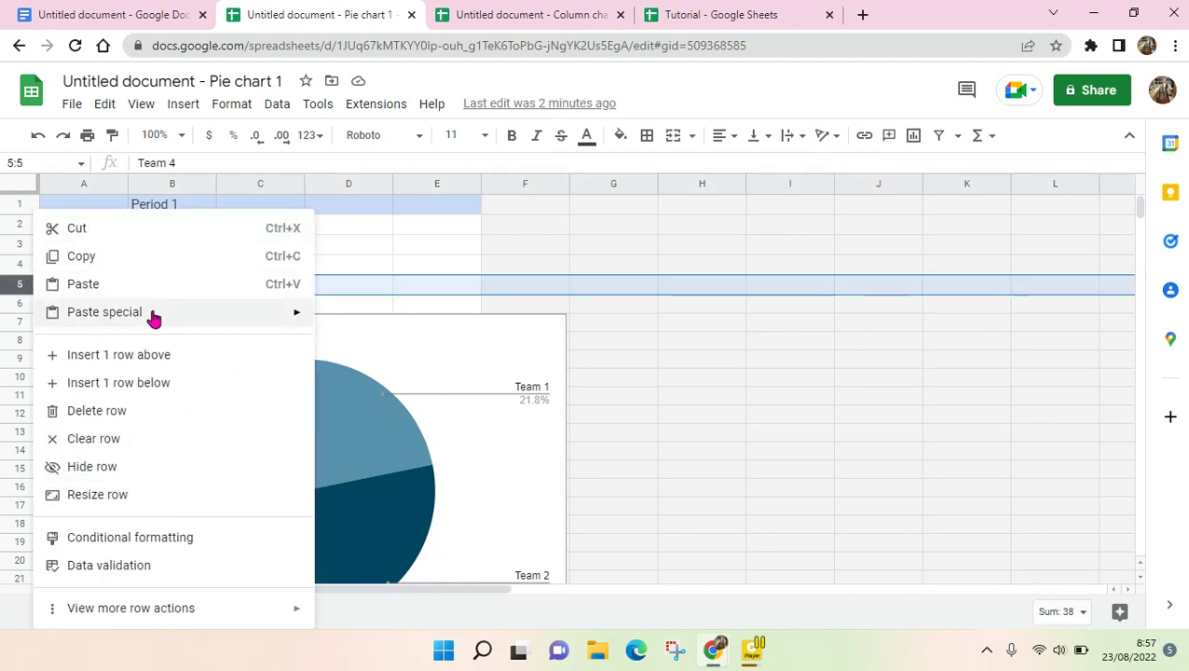
{"action": "left_click", "coordinate": [145, 411]}
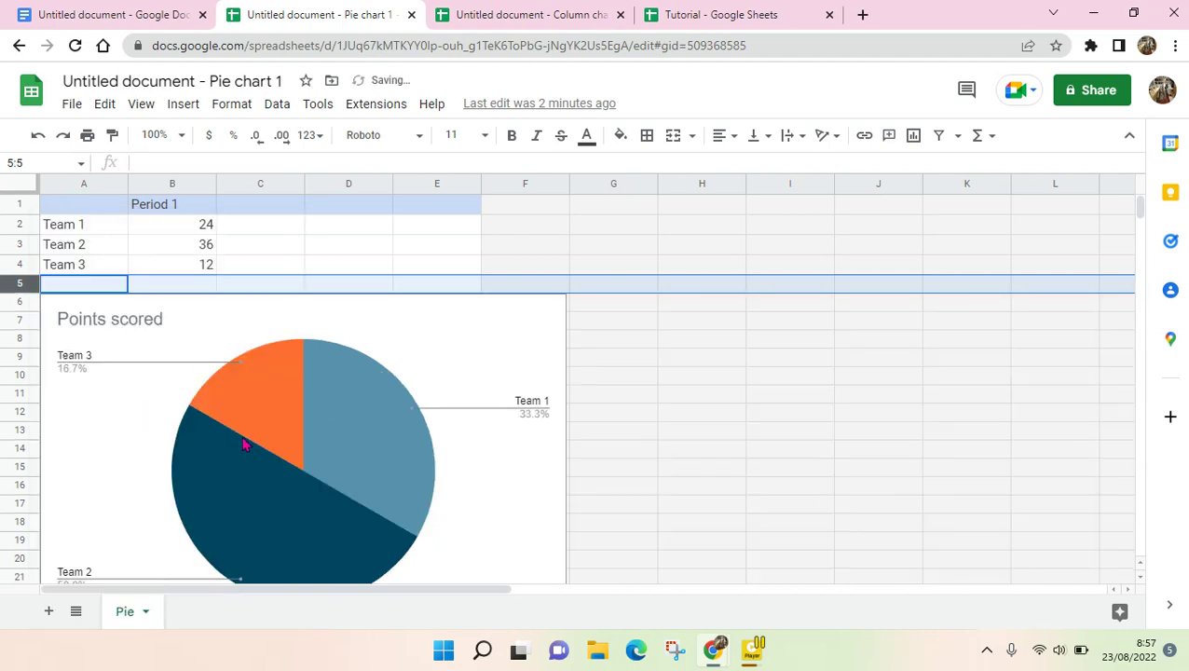
- Return to the document and update the linked pie chart with the changed spreadsheet data
{"action": "left_click", "coordinate": [67, 19]}
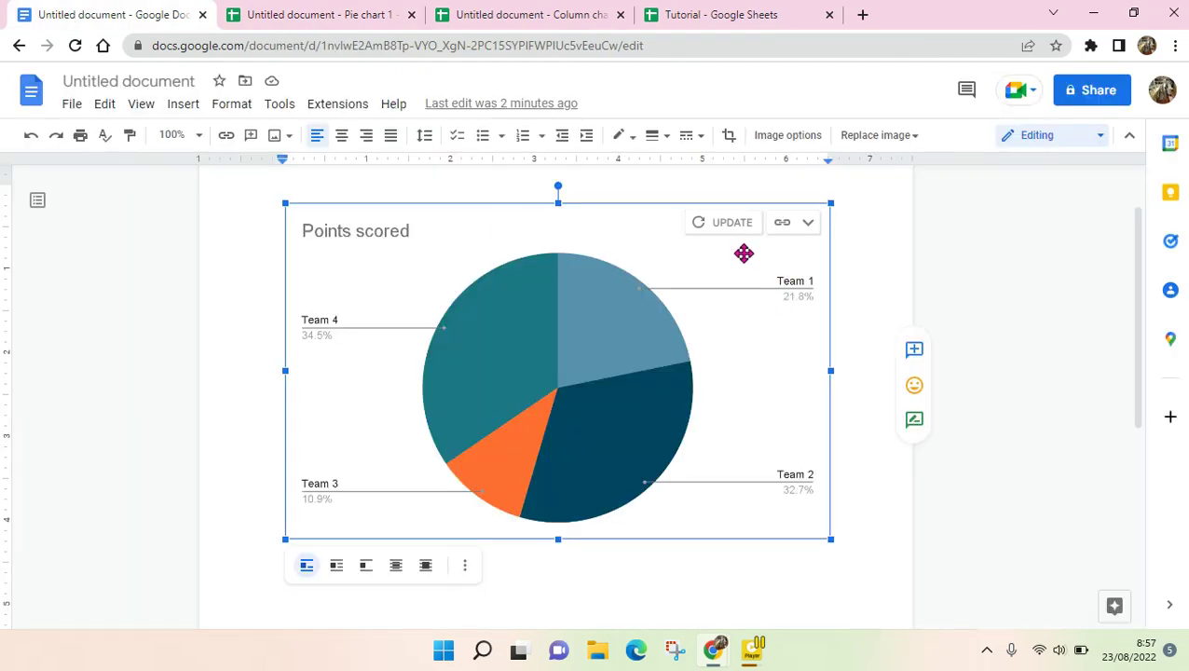
{"action": "left_click", "coordinate": [715, 221]}
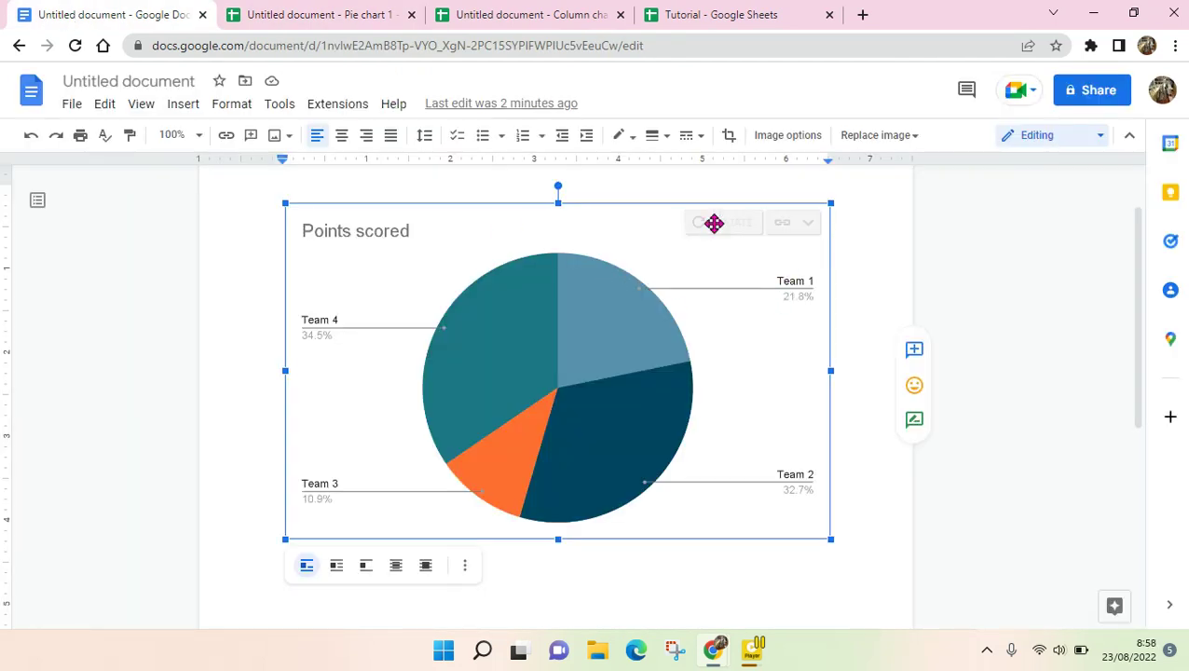
{"action": "left_click", "coordinate": [242, 9]}
{"action": "left_click", "coordinate": [163, 10]}
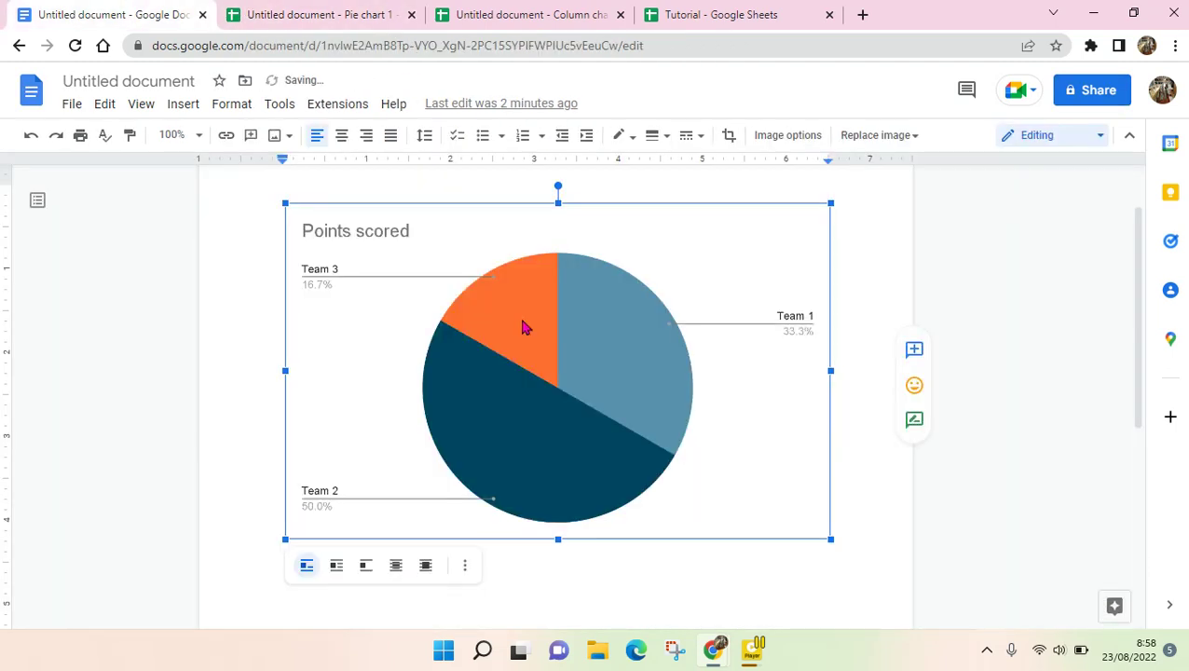
{"action": "scroll", "coordinate": [802, 470], "scroll_direction": "down", "scroll_amount": 2}
{"action": "scroll", "coordinate": [833, 420], "scroll_direction": "up", "scroll_amount": 2}
- Start a new line below the pie chart and choose the Tutorial spreadsheet as the source for a chart from Sheets
{"action": "left_click", "coordinate": [835, 422]}
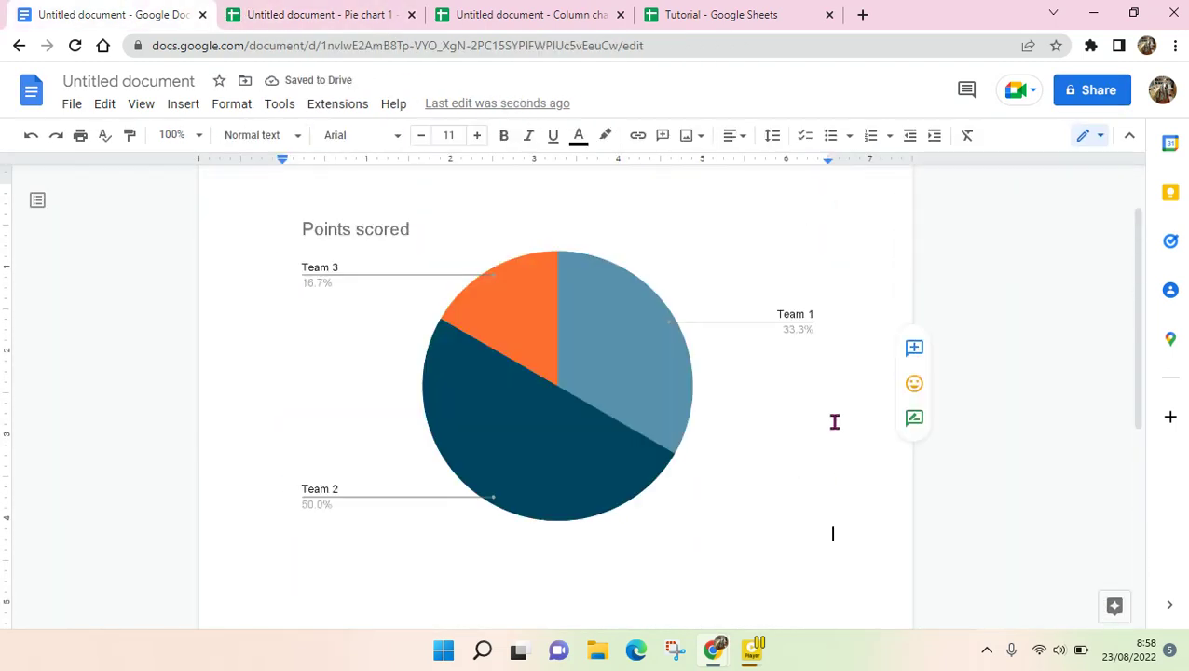
{"action": "key", "text": "Return"}
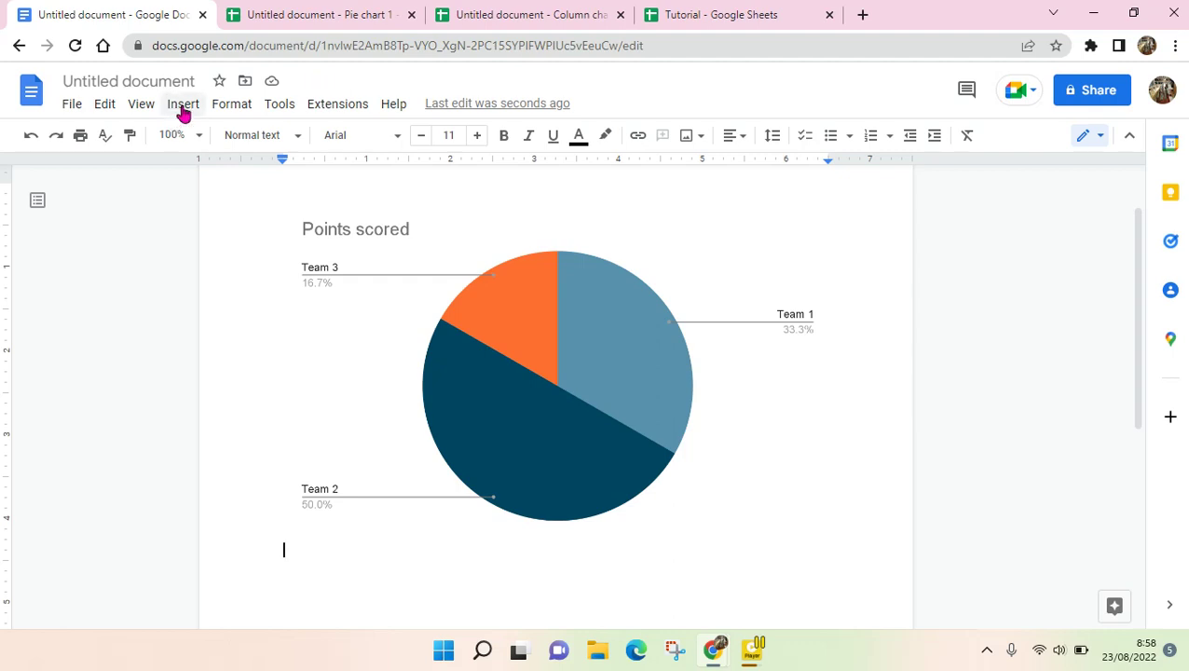
{"action": "left_click", "coordinate": [183, 107]}
{"action": "mouse_move", "coordinate": [391, 228]}
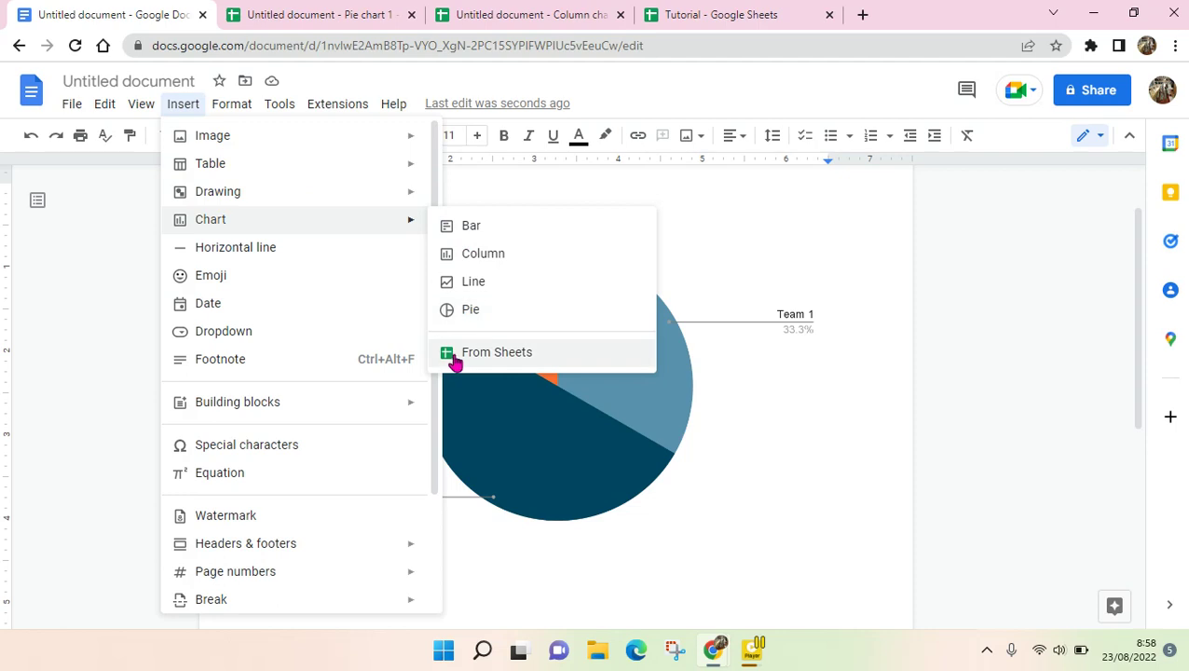
{"action": "left_click", "coordinate": [483, 356]}
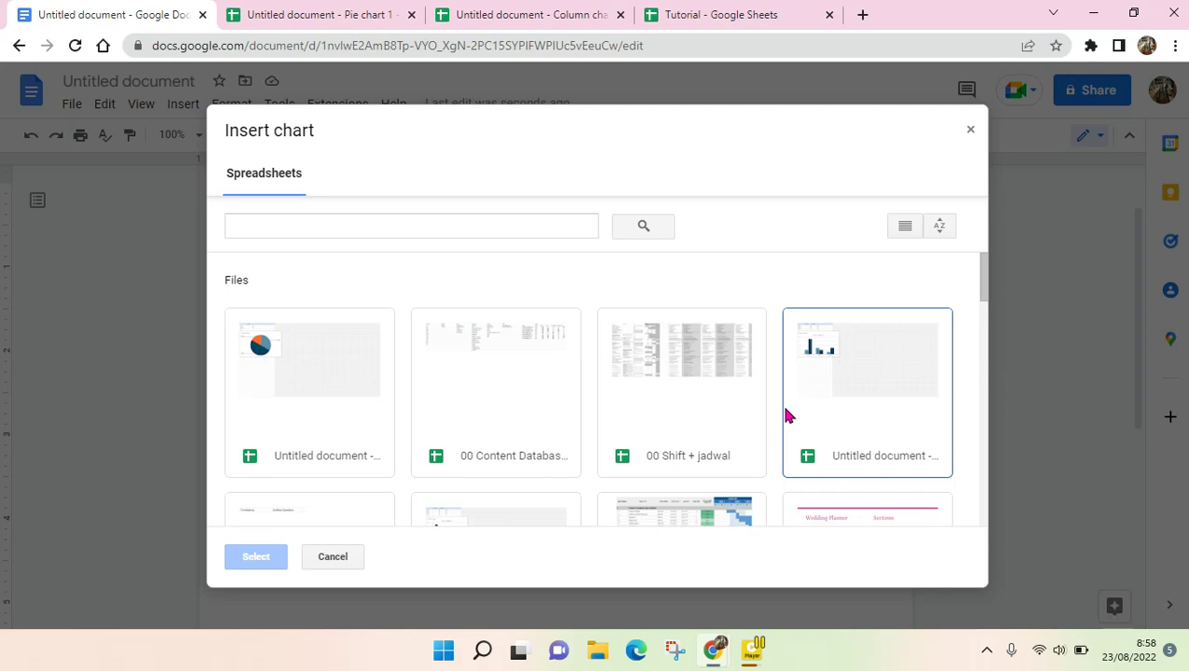
{"action": "scroll", "coordinate": [785, 415], "scroll_direction": "down", "scroll_amount": 1}
{"action": "scroll", "coordinate": [785, 415], "scroll_direction": "down", "scroll_amount": 1}
{"action": "left_click", "coordinate": [273, 392]}
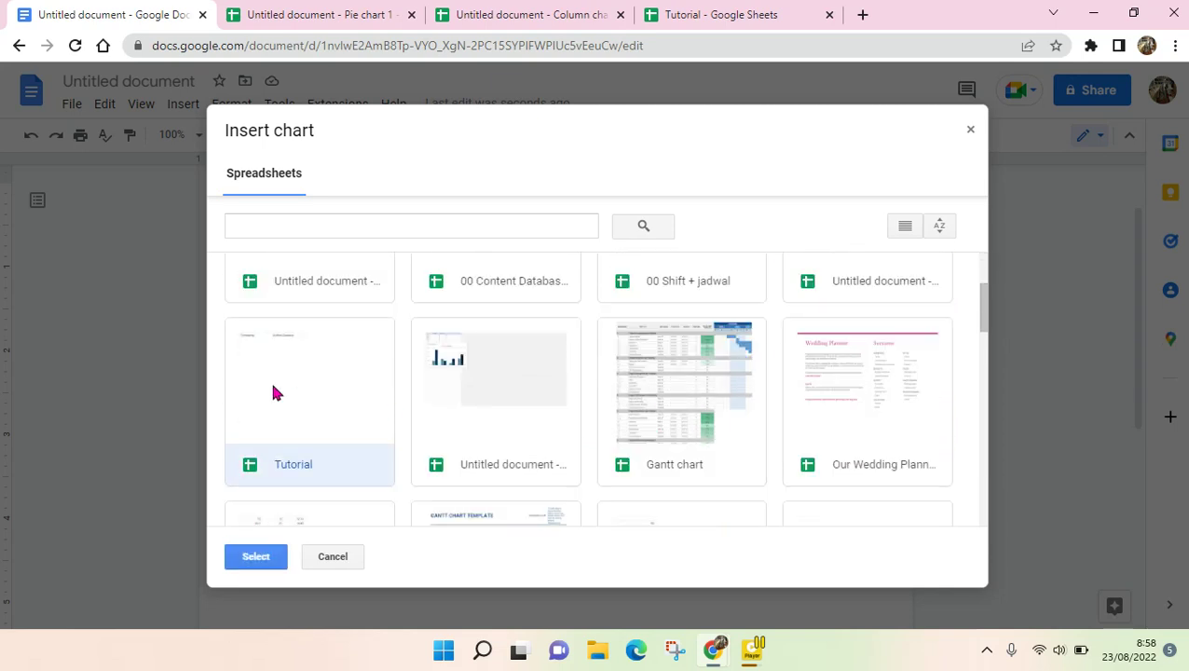
{"action": "left_click", "coordinate": [256, 557]}
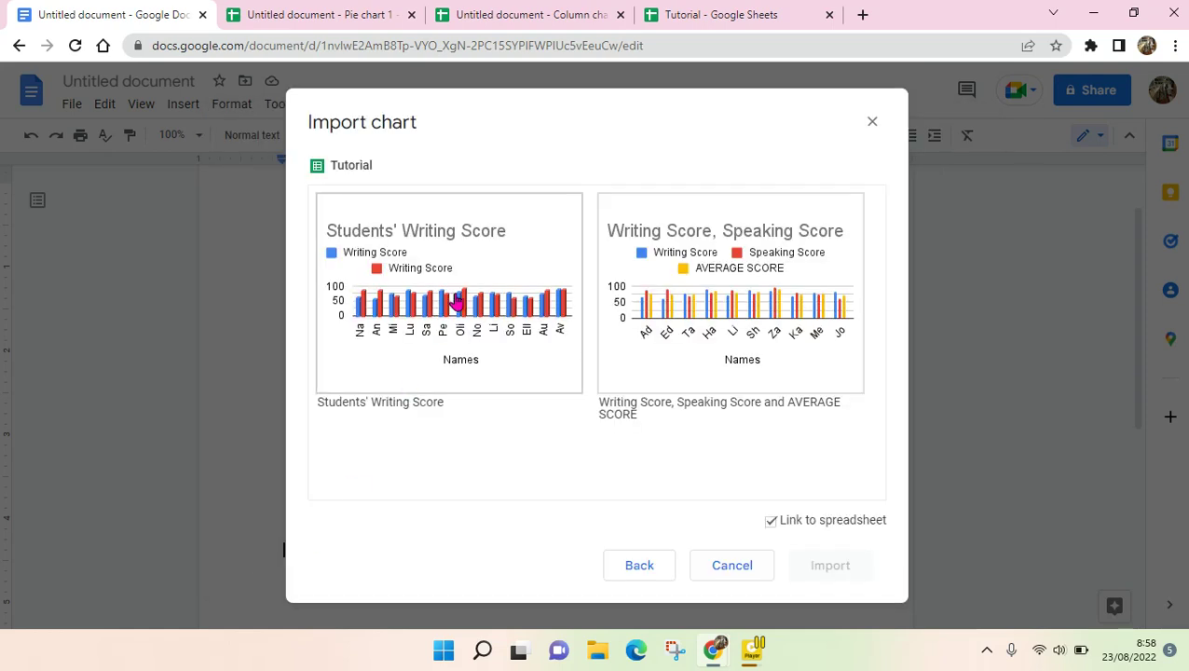
- Import the Students' Writing Score chart below the pie chart, linked to its spreadsheet, and select it
{"action": "left_click", "coordinate": [486, 370]}
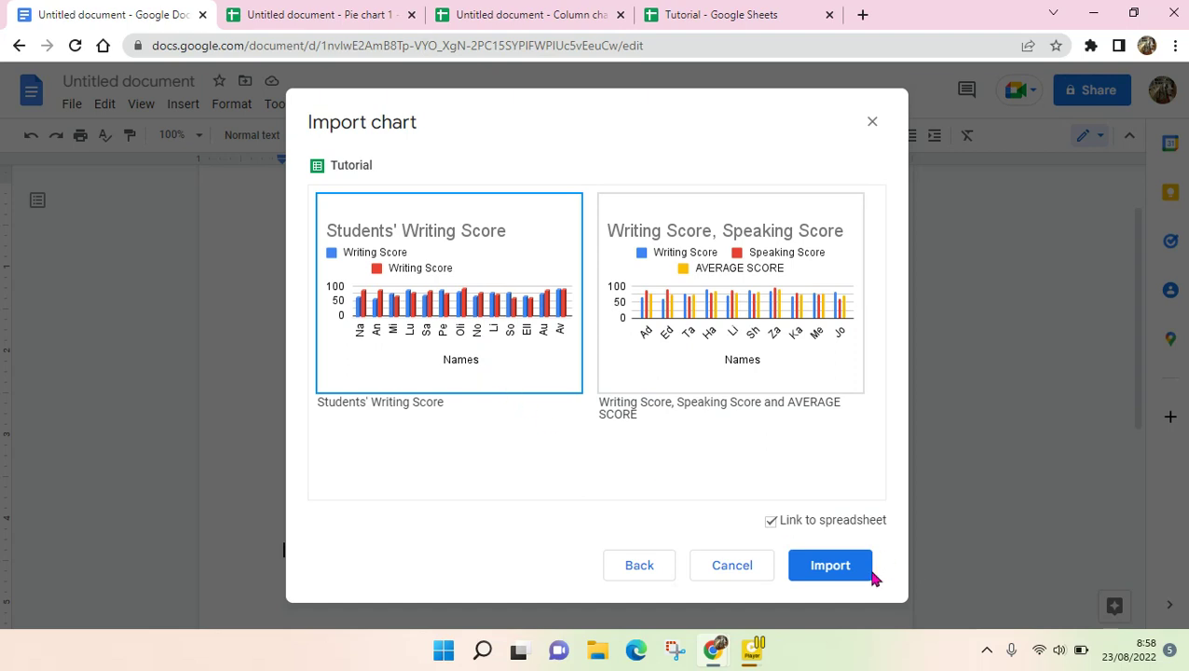
{"action": "left_click", "coordinate": [770, 522]}
{"action": "left_click", "coordinate": [811, 576]}
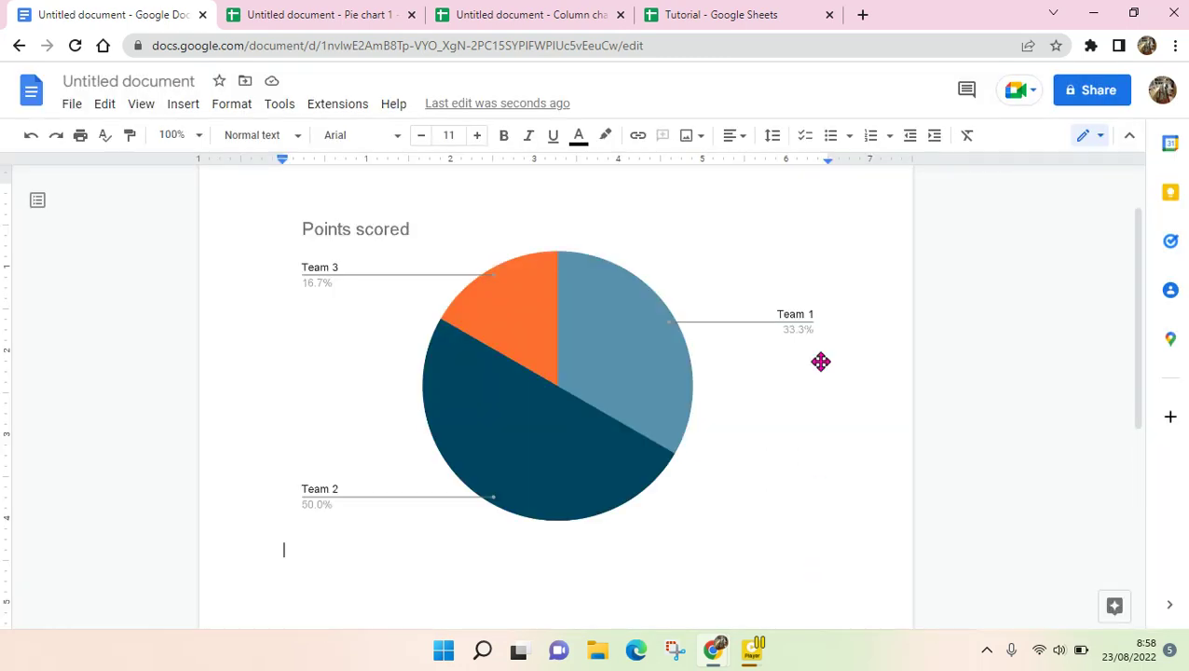
{"action": "scroll", "coordinate": [722, 406], "scroll_direction": "up", "scroll_amount": 1}
{"action": "left_click", "coordinate": [722, 406]}
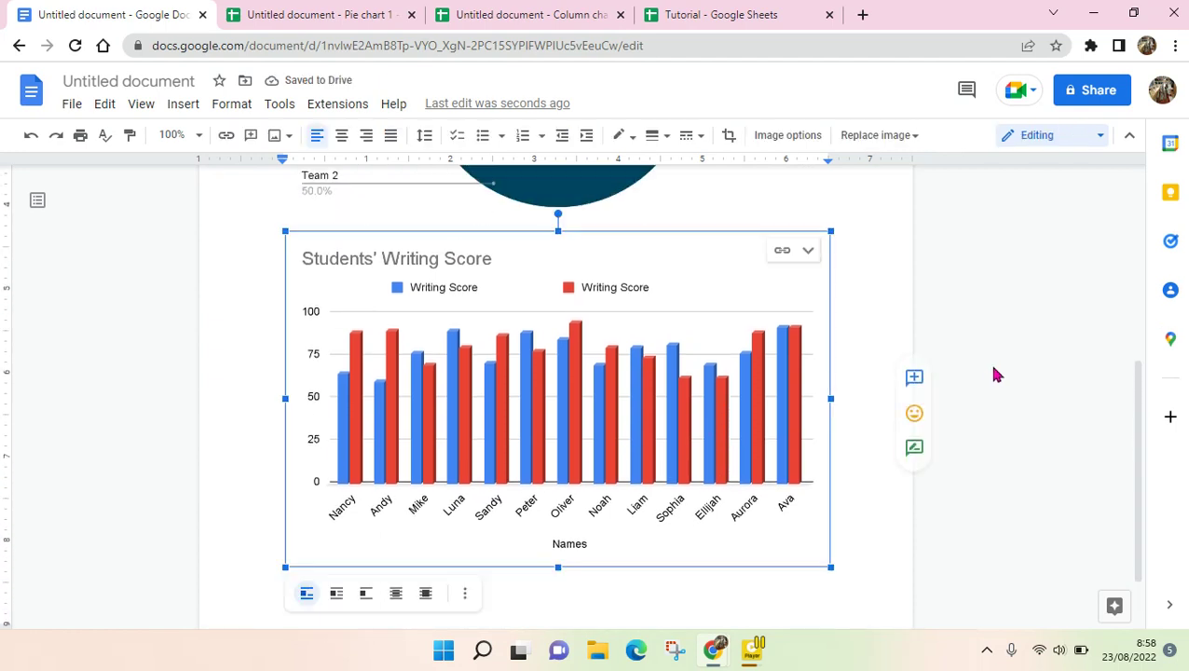